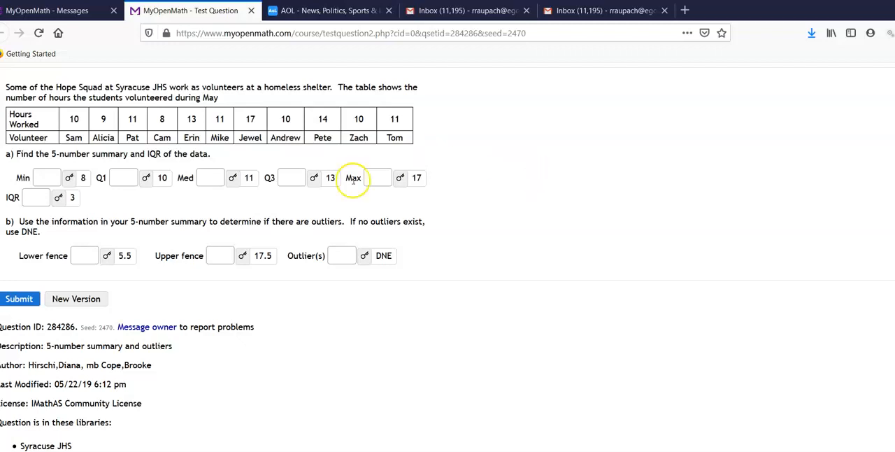
Copy the Hours Worked values from the question table and paste them into row 1 of the Excel sheet, starting at A1.
{"action": "left_click_drag", "start_coordinate": [73, 115], "coordinate": [400, 121]}
{"action": "key", "text": "ctrl+c"}
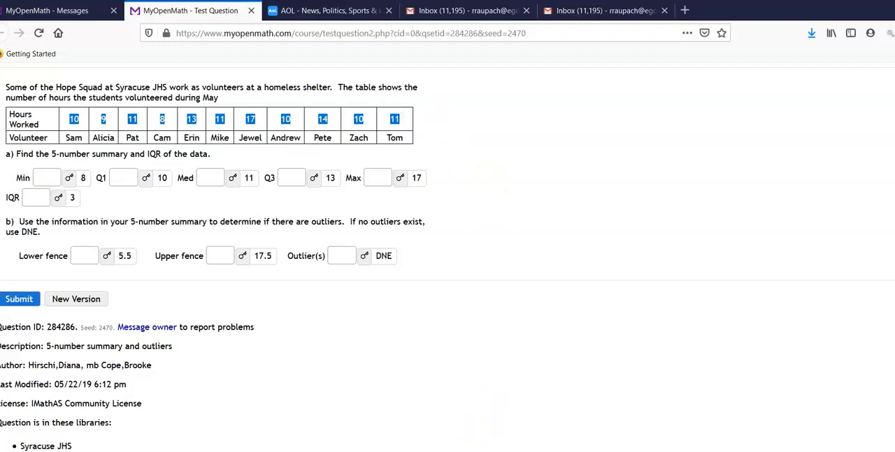
{"action": "left_click", "coordinate": [484, 451]}
{"action": "left_click", "coordinate": [487, 237]}
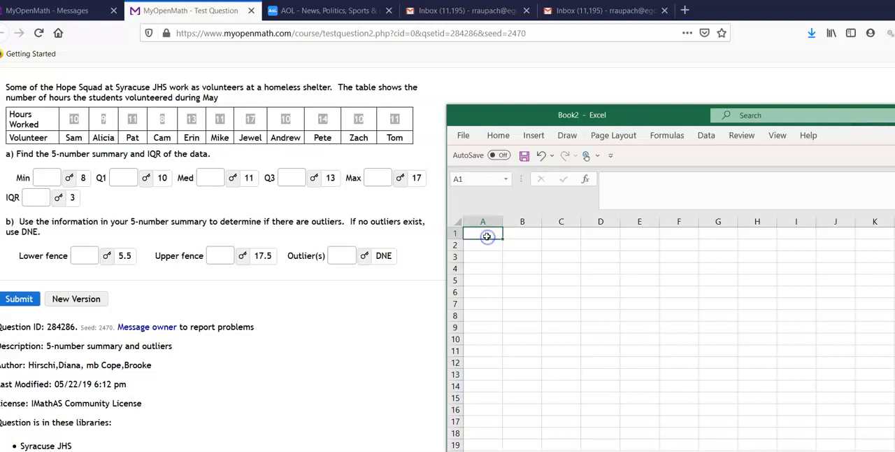
{"action": "key", "text": "ctrl+v"}
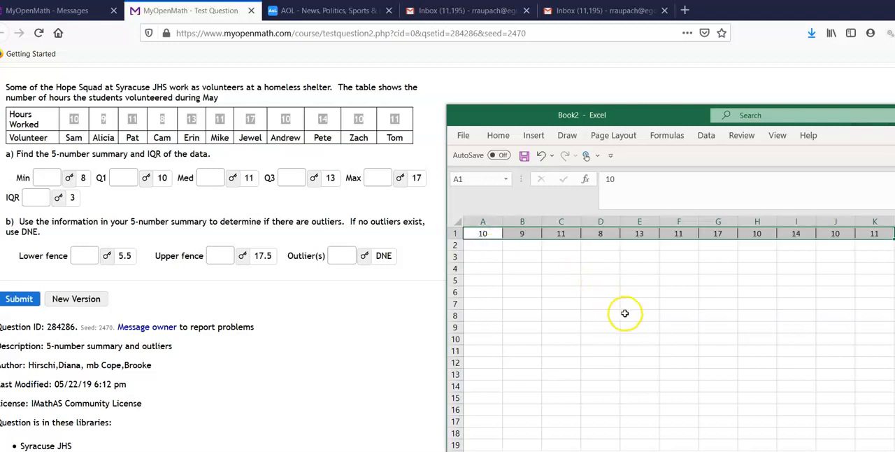
{"action": "left_click", "coordinate": [660, 327]}
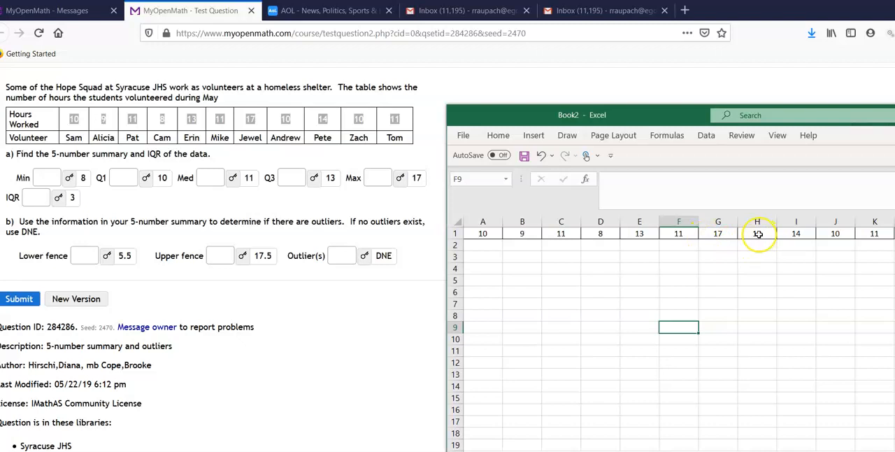
Check the minimum in the question's hours table and the maximum in its answer key, and return to the Excel sheet.
{"action": "left_click", "coordinate": [819, 301]}
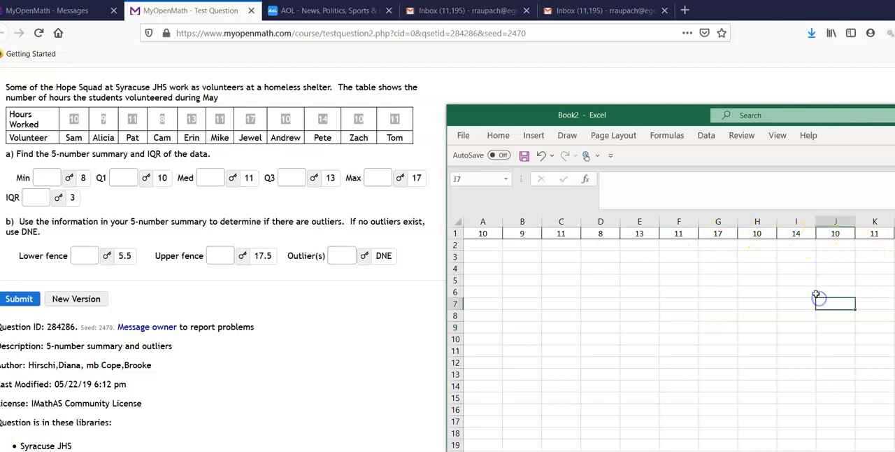
{"action": "left_click", "coordinate": [296, 208]}
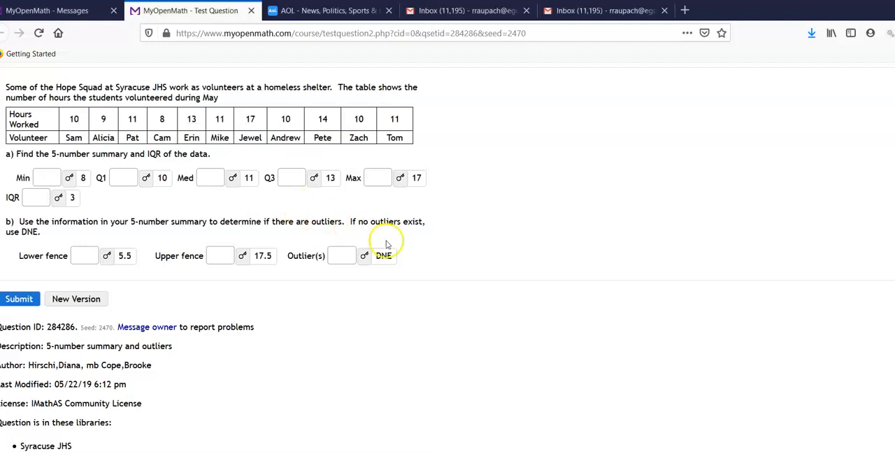
{"action": "key", "text": "alt+Tab"}
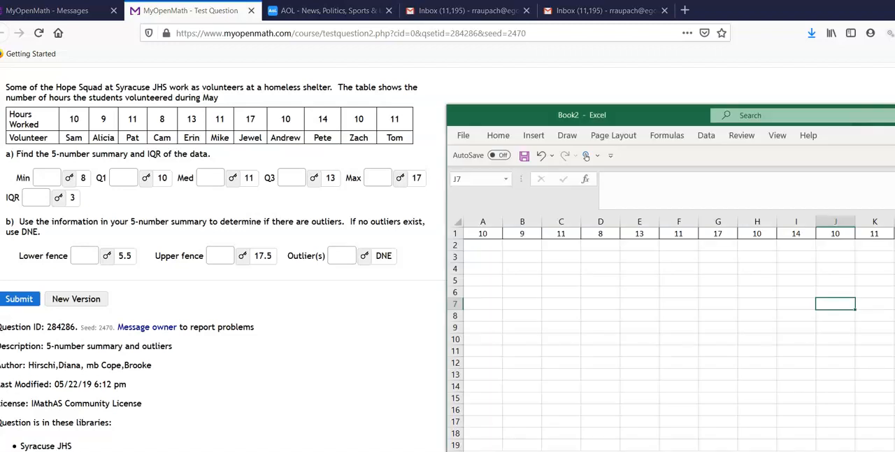
{"action": "left_click", "coordinate": [572, 354]}
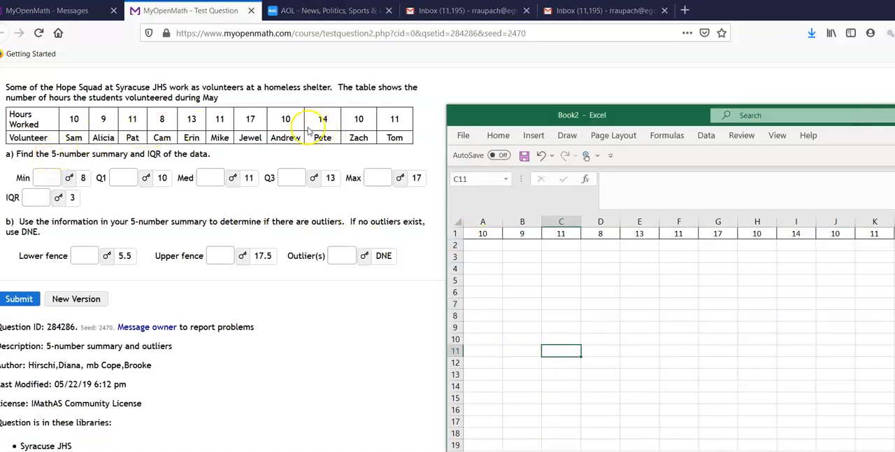
{"action": "left_click", "coordinate": [168, 121]}
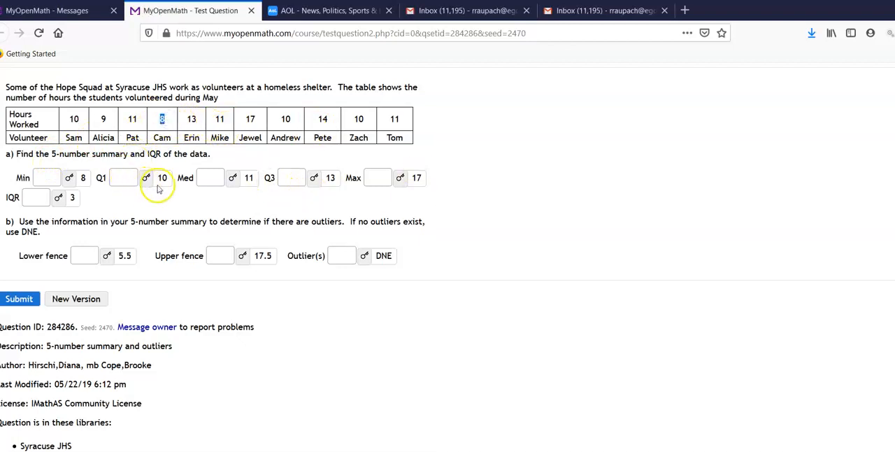
{"action": "double_click", "coordinate": [416, 177]}
{"action": "key", "text": "alt+Tab"}
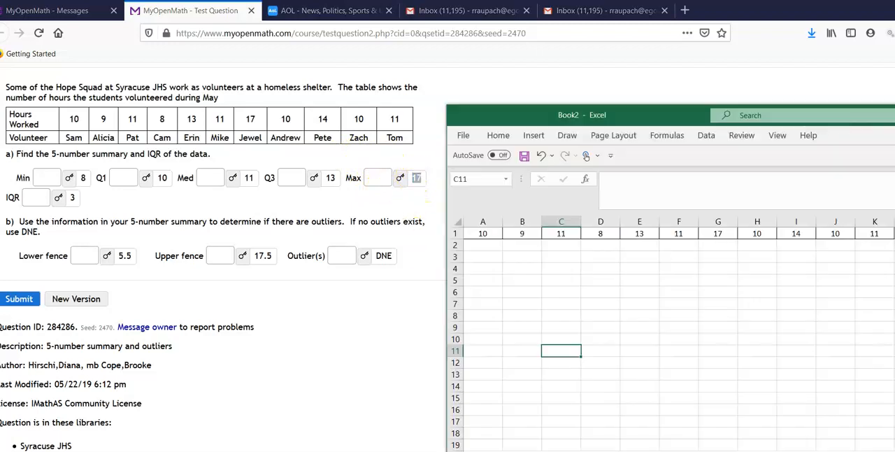
Label cell A3 "q1" and insert the statistical function QUARTILE.EXC in cell B3.
{"action": "left_click", "coordinate": [493, 258]}
{"action": "type", "text": "q1"}
{"action": "left_click", "coordinate": [527, 258]}
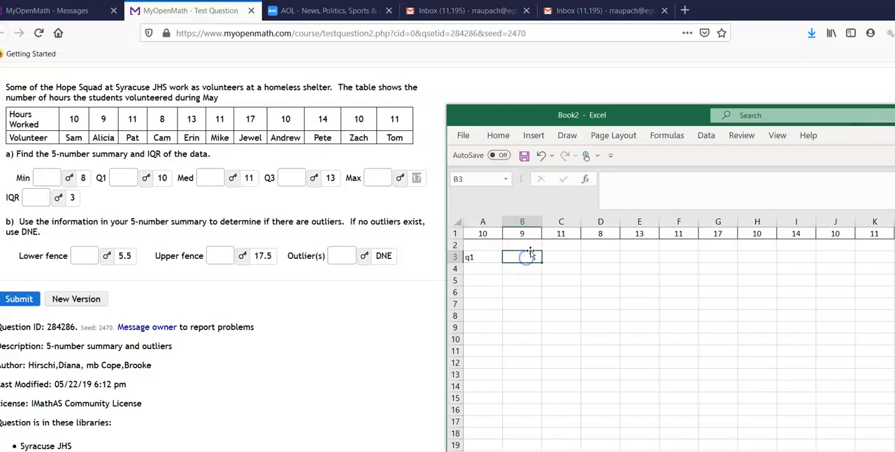
{"action": "left_click", "coordinate": [667, 135]}
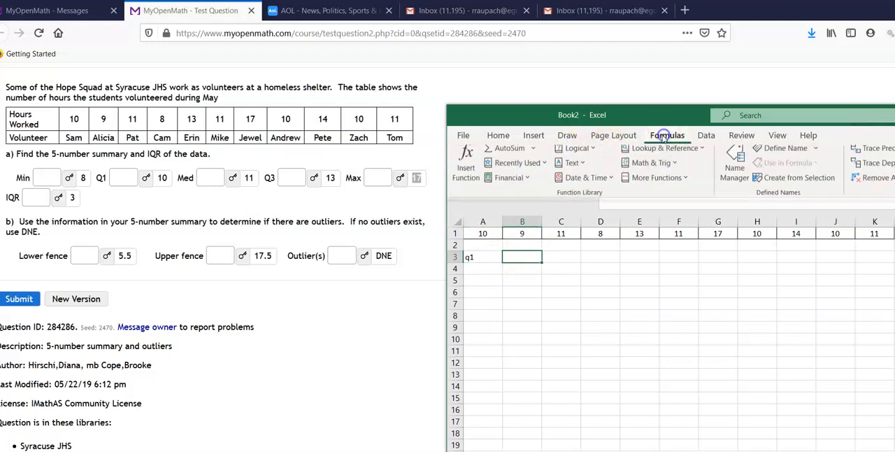
{"action": "left_click", "coordinate": [667, 186]}
{"action": "mouse_move", "coordinate": [658, 200]}
{"action": "scroll", "coordinate": [807, 348], "scroll_direction": "down", "scroll_amount": 10}
{"action": "scroll", "coordinate": [803, 347], "scroll_direction": "down", "scroll_amount": 12}
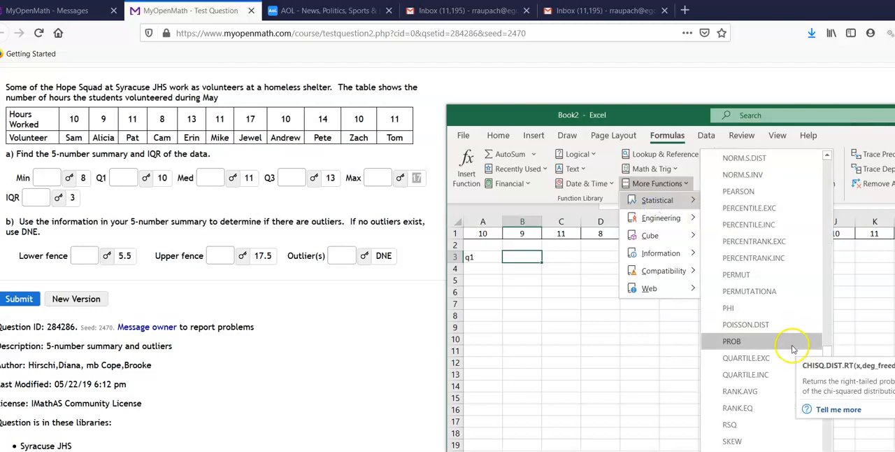
{"action": "scroll", "coordinate": [776, 406], "scroll_direction": "down", "scroll_amount": 2}
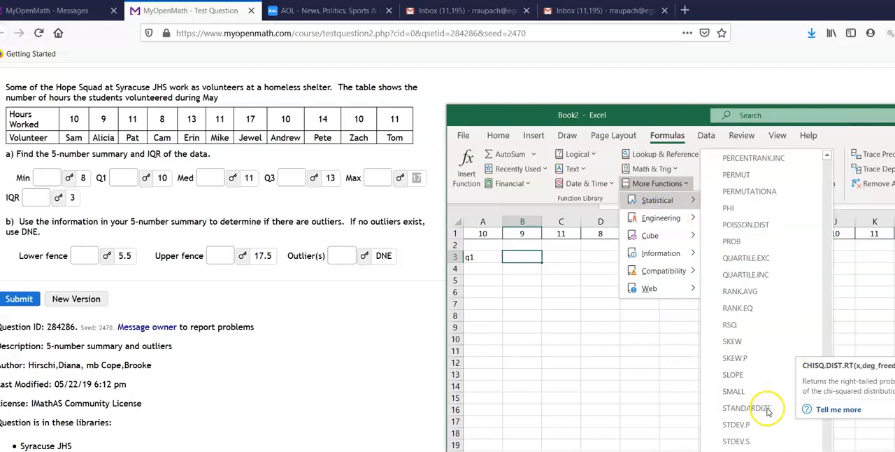
{"action": "left_click", "coordinate": [746, 258]}
Set the QUARTILE.EXC array to A1:K1 and the quartile number to 1 to calculate the first quartile.
{"action": "left_click_drag", "start_coordinate": [482, 233], "coordinate": [877, 235]}
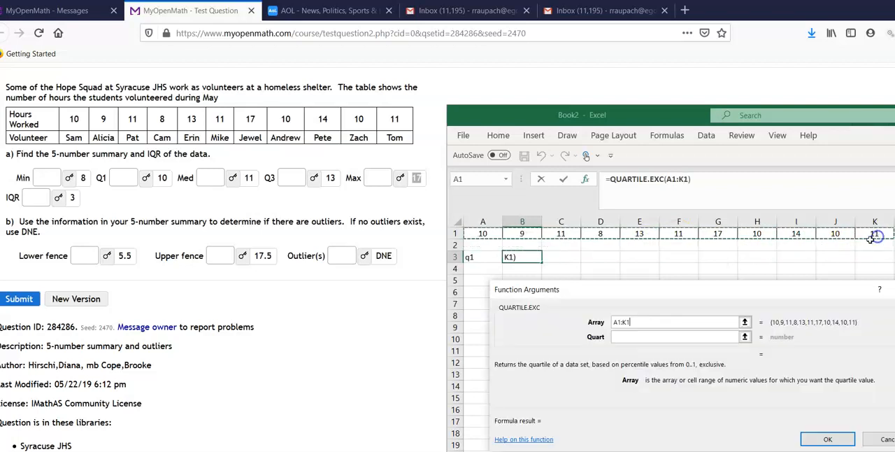
{"action": "left_click", "coordinate": [695, 337]}
{"action": "type", "text": "1"}
{"action": "left_click", "coordinate": [818, 435]}
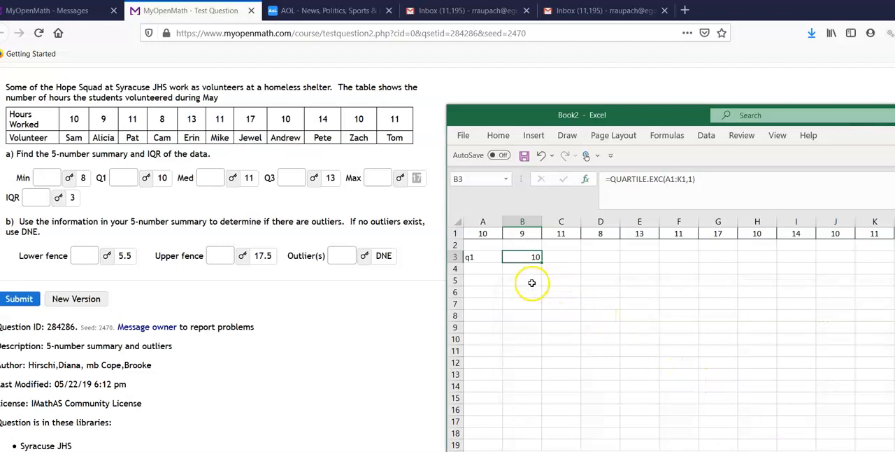
{"action": "left_click", "coordinate": [481, 282]}
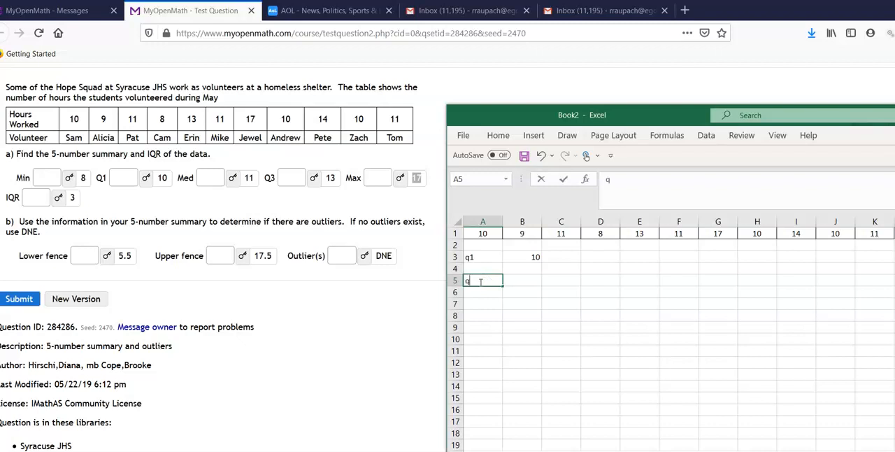
{"action": "type", "text": "q2"}
{"action": "left_click", "coordinate": [531, 280]}
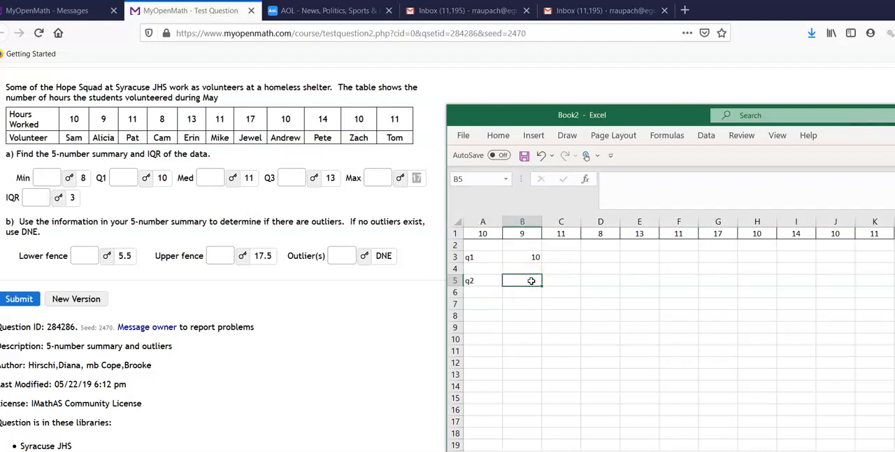
Label cell A5 "median" and calculate the median of A1:K1 in cell B5 with the MEDIAN function.
{"action": "left_click", "coordinate": [492, 282]}
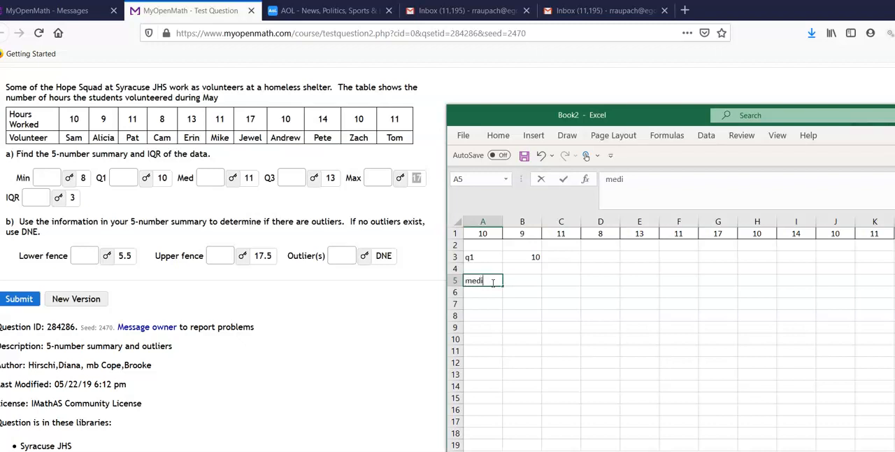
{"action": "type", "text": "median"}
{"action": "left_click", "coordinate": [526, 279]}
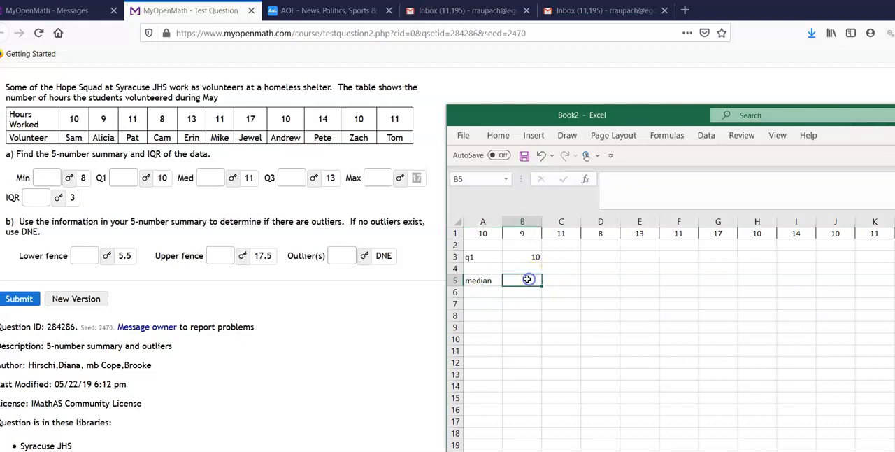
{"action": "left_click", "coordinate": [677, 136]}
{"action": "left_click", "coordinate": [657, 184]}
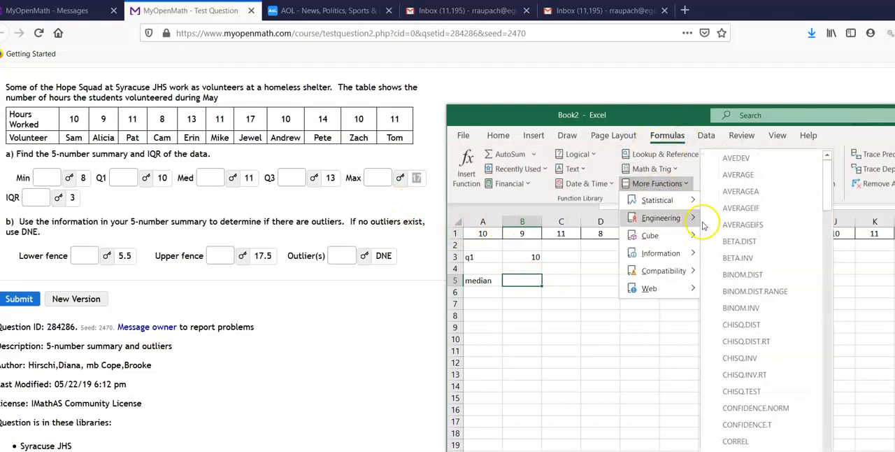
{"action": "scroll", "coordinate": [822, 321], "scroll_direction": "down", "scroll_amount": 12}
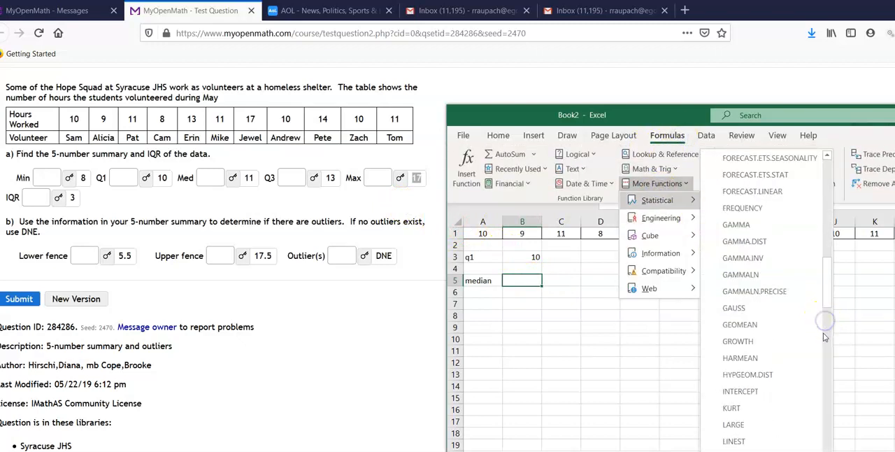
{"action": "scroll", "coordinate": [823, 319], "scroll_direction": "down", "scroll_amount": 6}
{"action": "left_click", "coordinate": [740, 257]}
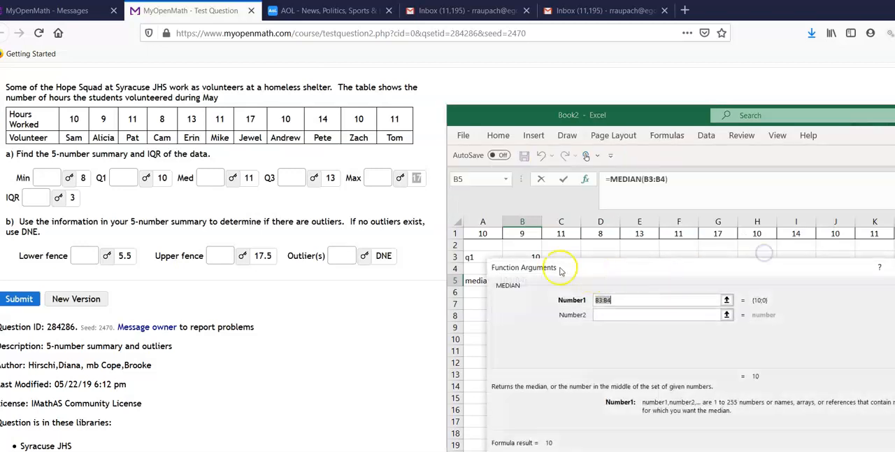
{"action": "left_click_drag", "start_coordinate": [476, 233], "coordinate": [884, 235]}
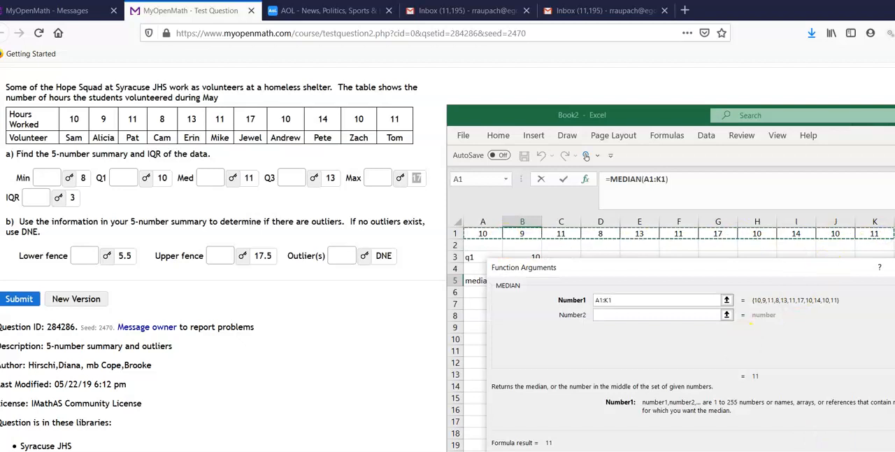
{"action": "left_click", "coordinate": [852, 442]}
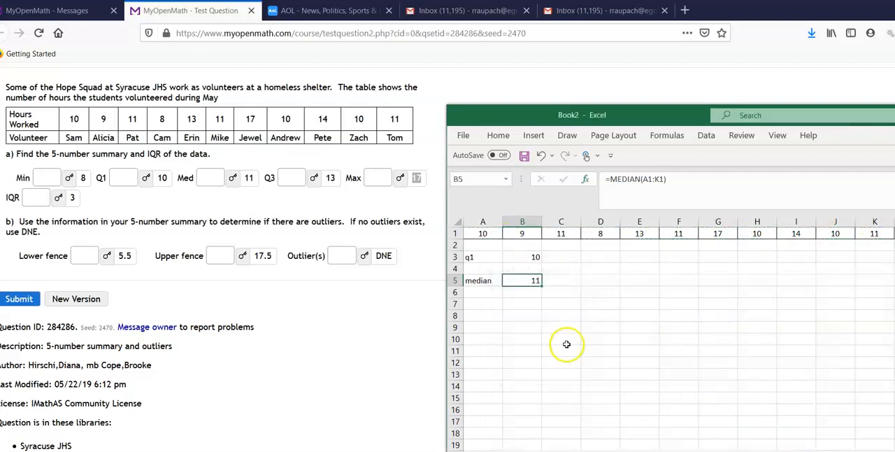
Label cell A7 "q3" and insert the statistical function QUARTILE.EXC in cell B7.
{"action": "left_click", "coordinate": [492, 303]}
{"action": "type", "text": "q3"}
{"action": "left_click", "coordinate": [524, 304]}
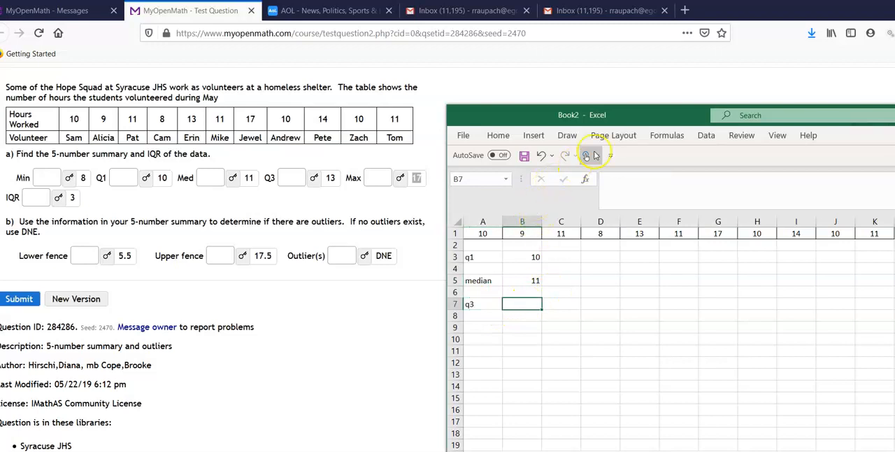
{"action": "left_click", "coordinate": [670, 136]}
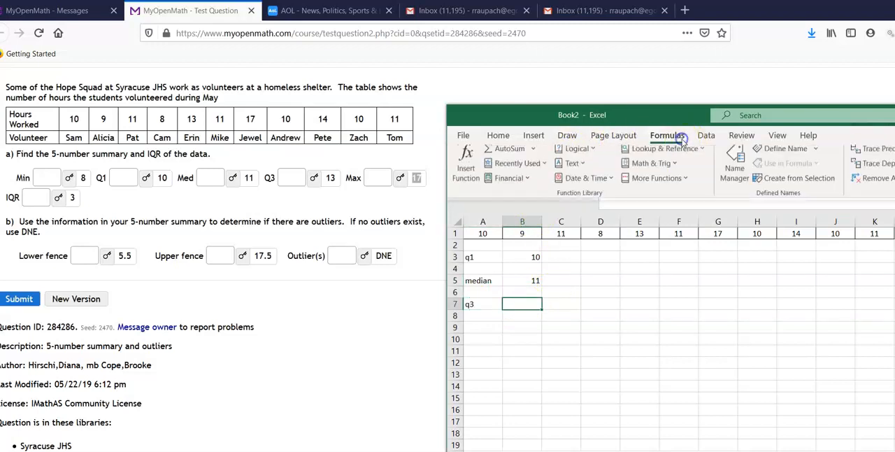
{"action": "left_click", "coordinate": [658, 184]}
{"action": "mouse_move", "coordinate": [654, 200]}
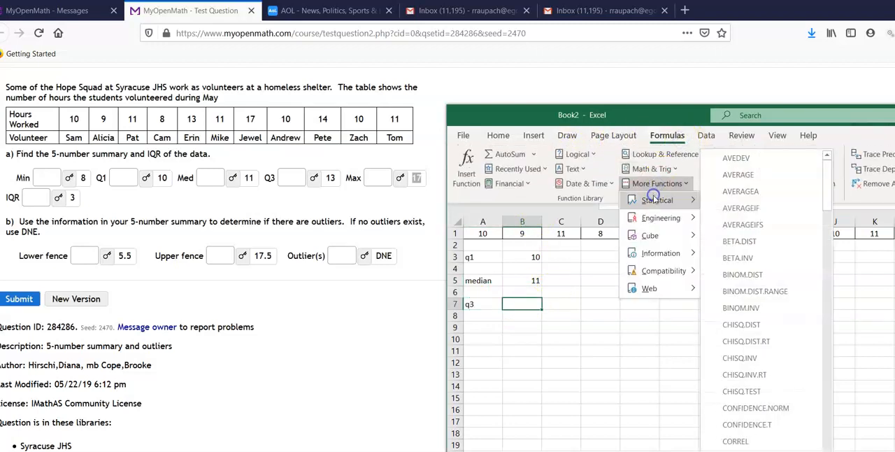
{"action": "left_click", "coordinate": [831, 375]}
{"action": "left_click", "coordinate": [830, 375]}
{"action": "left_click", "coordinate": [831, 375]}
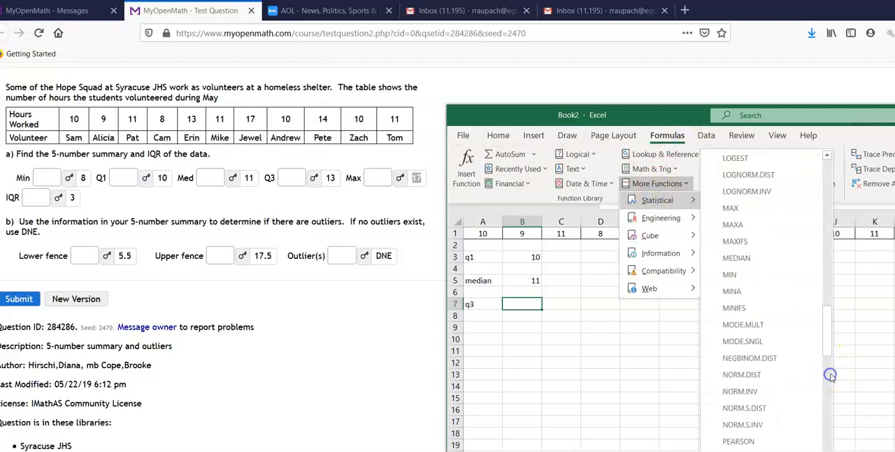
{"action": "left_click", "coordinate": [831, 378]}
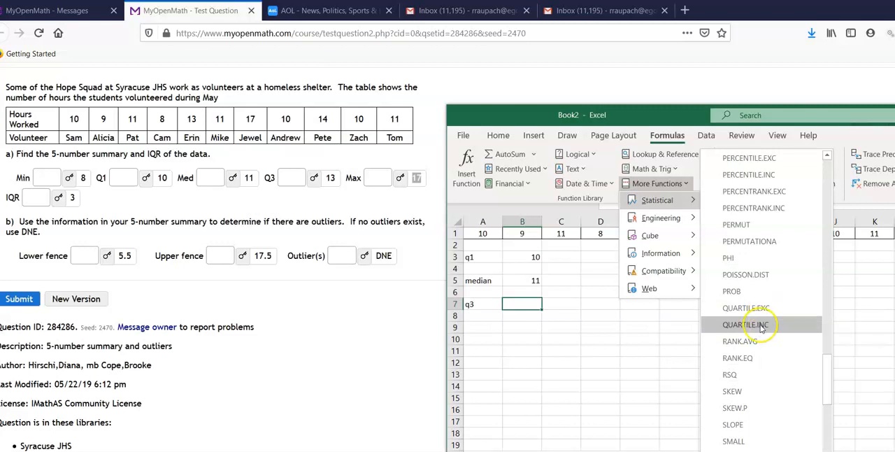
{"action": "left_click", "coordinate": [766, 312]}
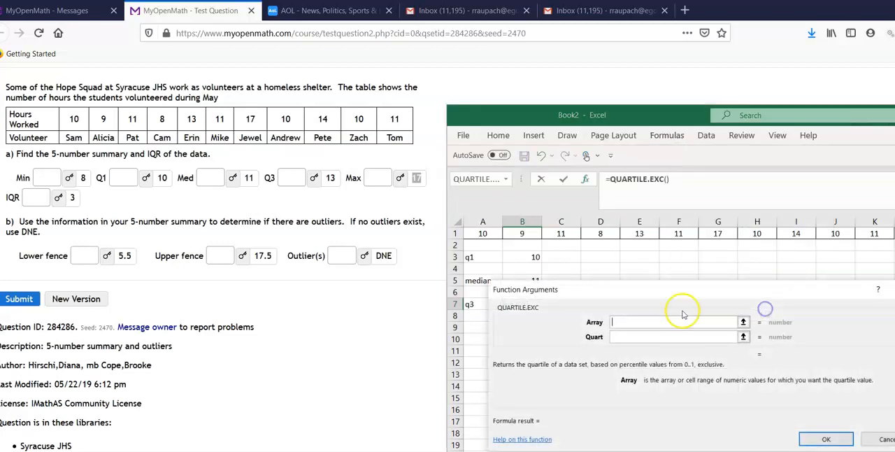
Set the QUARTILE.EXC array to A1:K1 and the quartile number to 3 to calculate the third quartile.
{"action": "left_click_drag", "start_coordinate": [476, 235], "coordinate": [875, 235]}
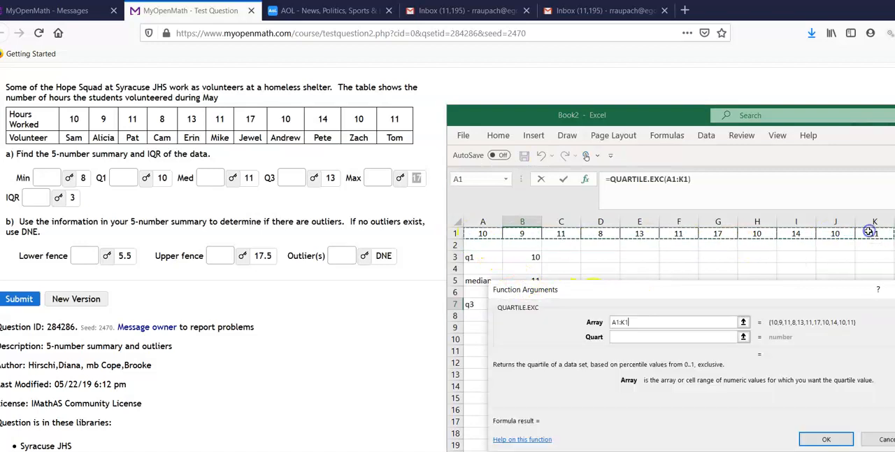
{"action": "left_click", "coordinate": [642, 336]}
{"action": "type", "text": "3"}
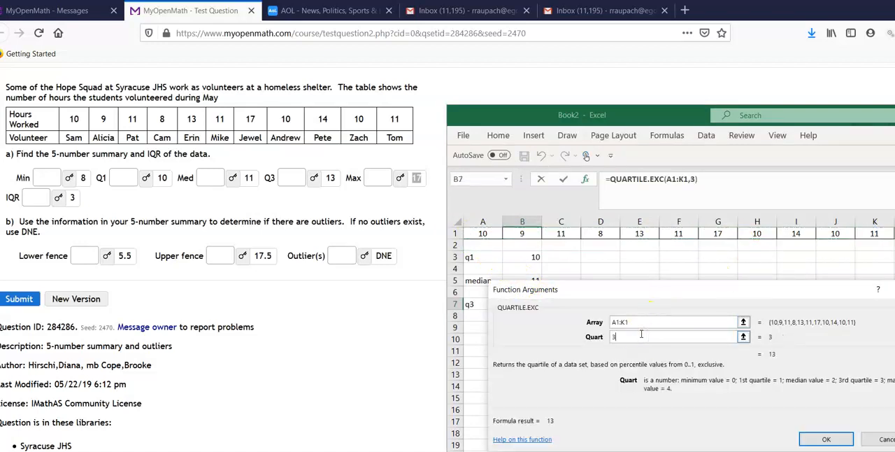
{"action": "left_click", "coordinate": [826, 439]}
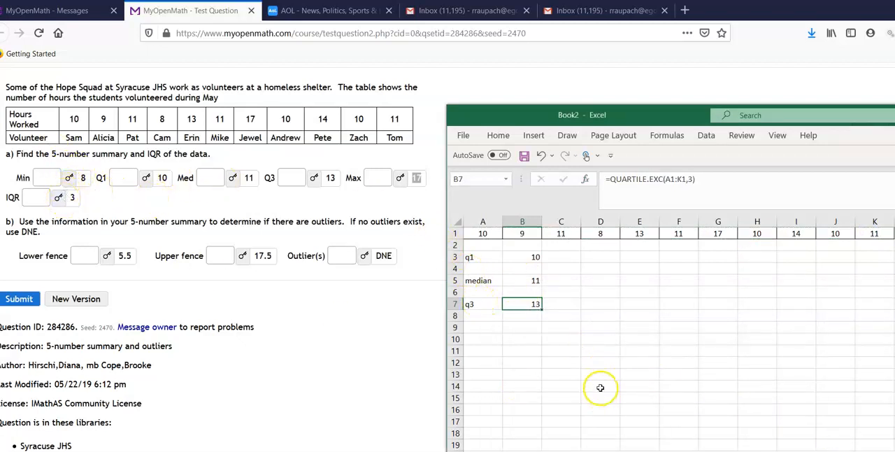
Enter the note "IQR = Inner Quartile Range = q3 - q1" in cell A9 and "iqr = 13-10=3" in cell A11.
{"action": "left_click", "coordinate": [491, 331]}
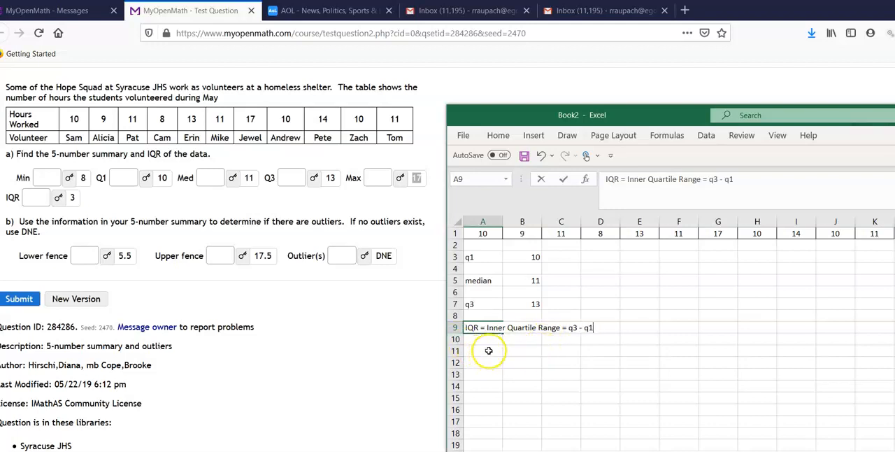
{"action": "left_click", "coordinate": [489, 350]}
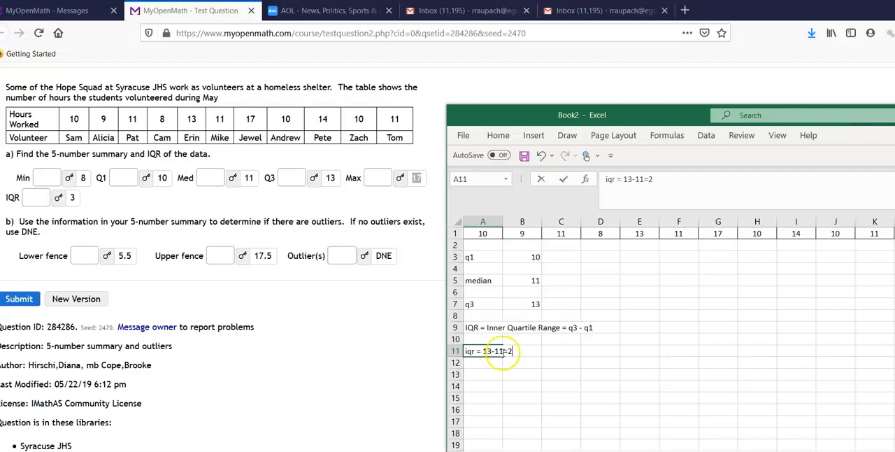
{"action": "left_click", "coordinate": [502, 351]}
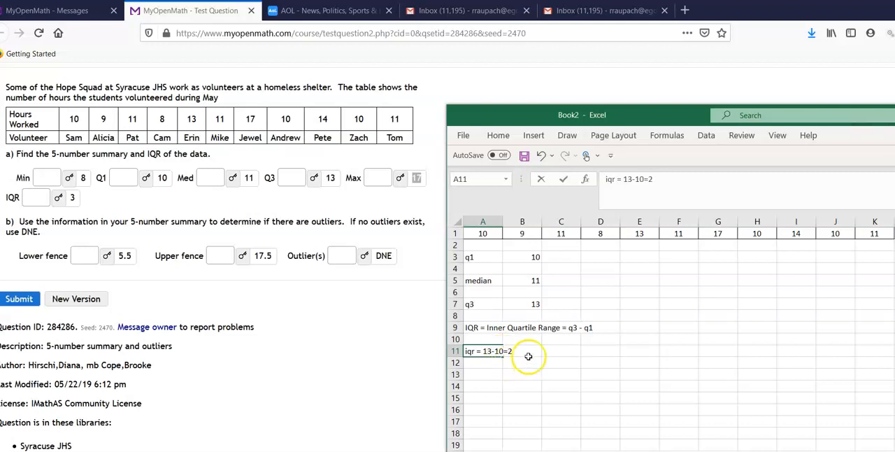
{"action": "left_click", "coordinate": [662, 182]}
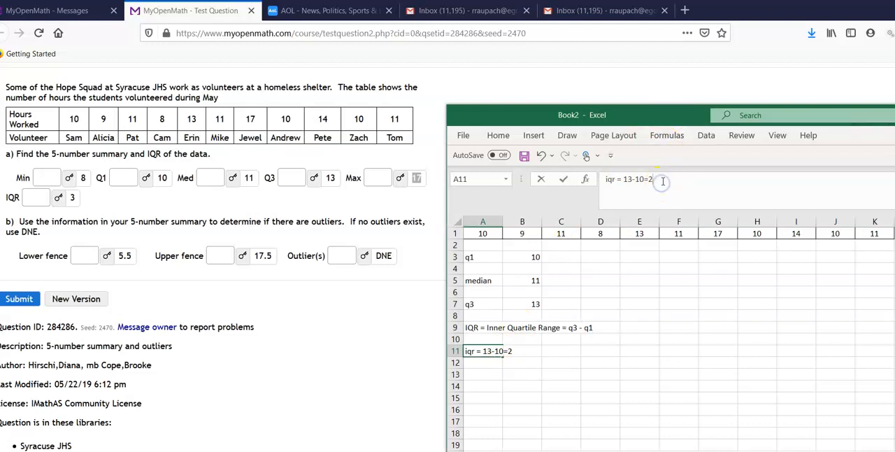
{"action": "type", "text": "3"}
{"action": "key", "text": "Return"}
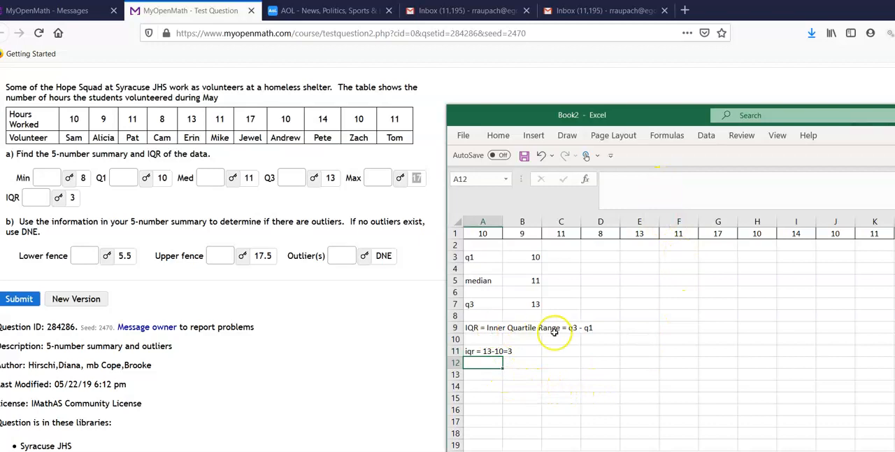
Check the Q3, Q1 and IQR answers in the MyOpenMath question and return to the Excel workbook.
{"action": "double_click", "coordinate": [330, 178]}
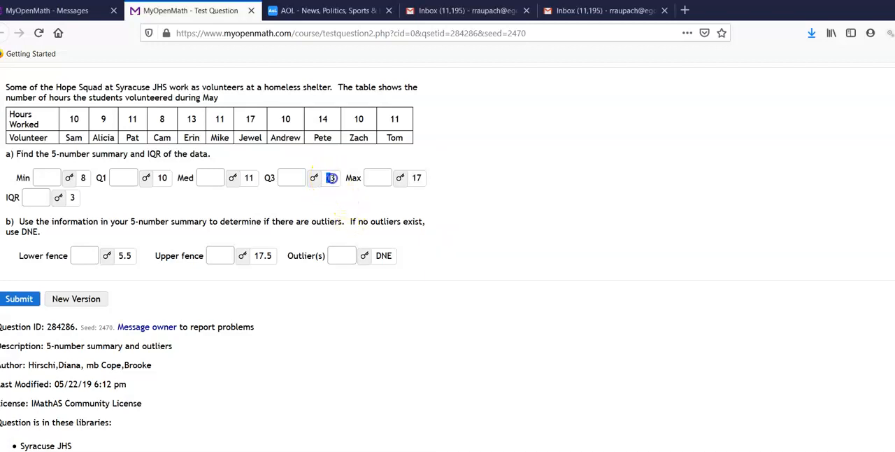
{"action": "left_click", "coordinate": [161, 178]}
{"action": "double_click", "coordinate": [73, 197]}
{"action": "key", "text": "super"}
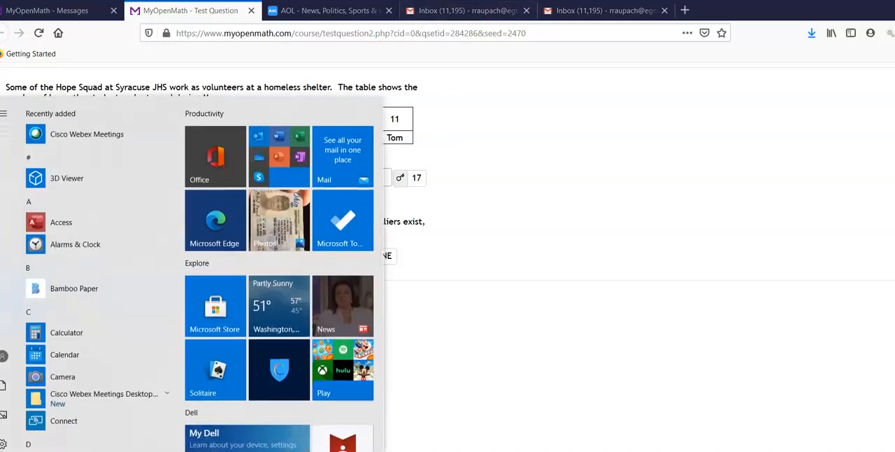
{"action": "left_click", "coordinate": [544, 451]}
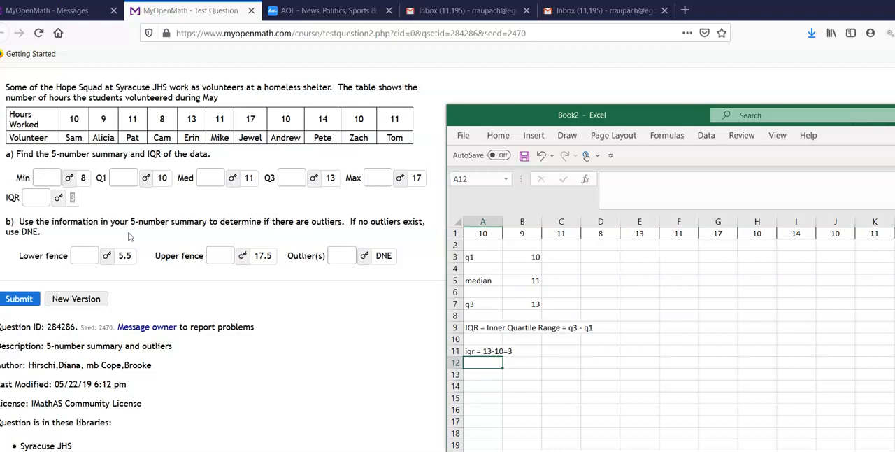
Enter the lower fence formula as the text "q1 - 1.5(iqr)" in cell B13 and label cell A13 "lower".
{"action": "left_click", "coordinate": [661, 409]}
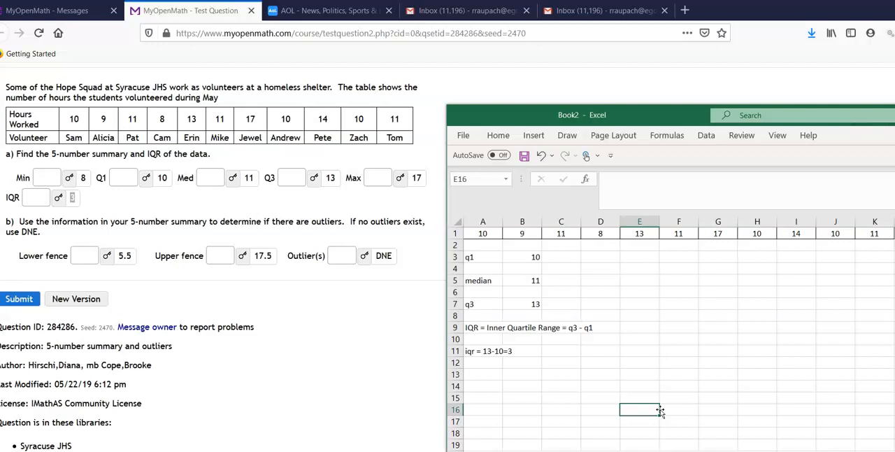
{"action": "left_click", "coordinate": [528, 375]}
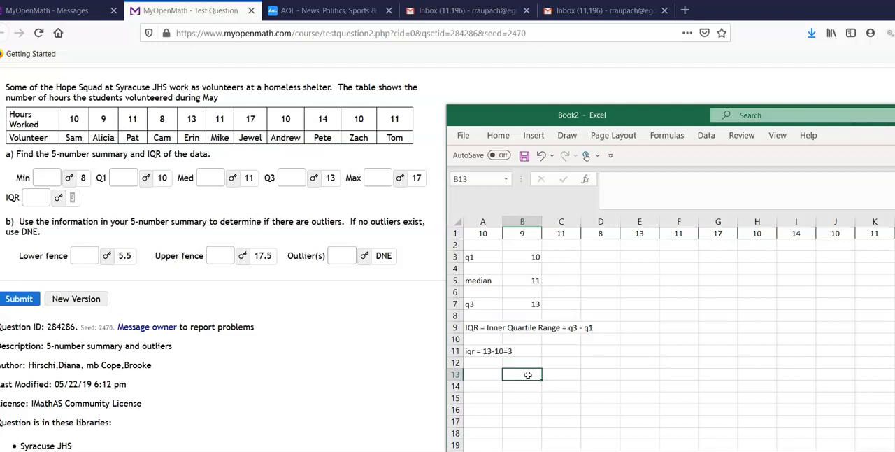
{"action": "type", "text": "q1 - 1.5(iqr)"}
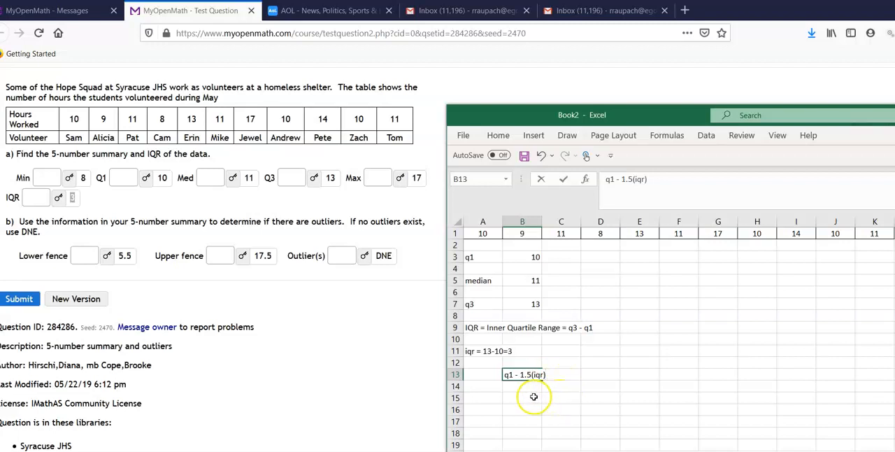
{"action": "left_click", "coordinate": [488, 376]}
{"action": "type", "text": "lower"}
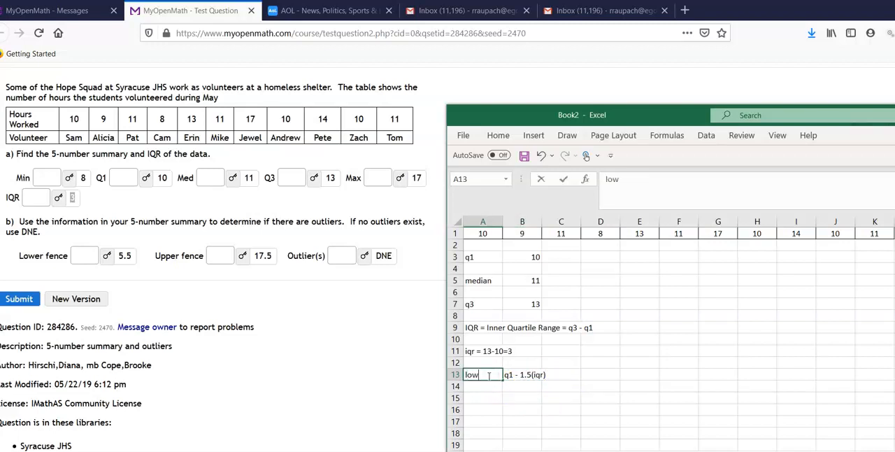
Label cell A15 "upper" and enter the upper fence formula as the text "q3 + 1.5(iqr)" in cell B15.
{"action": "left_click", "coordinate": [483, 398]}
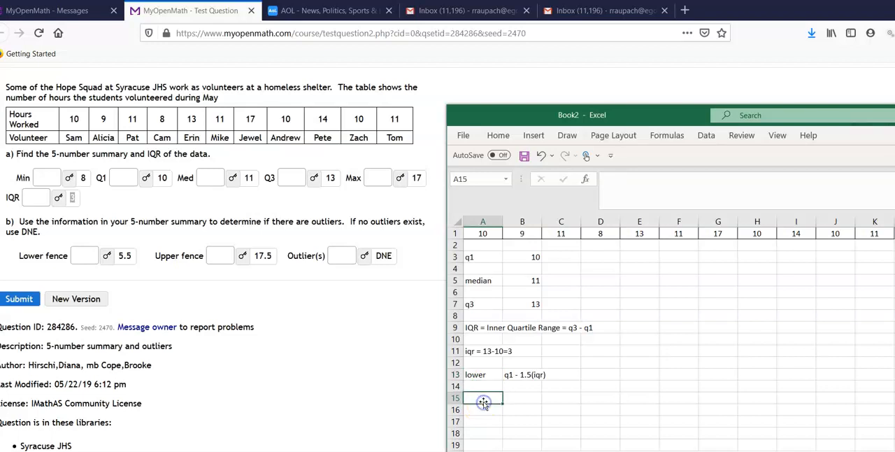
{"action": "type", "text": "upper"}
{"action": "key", "text": "Tab"}
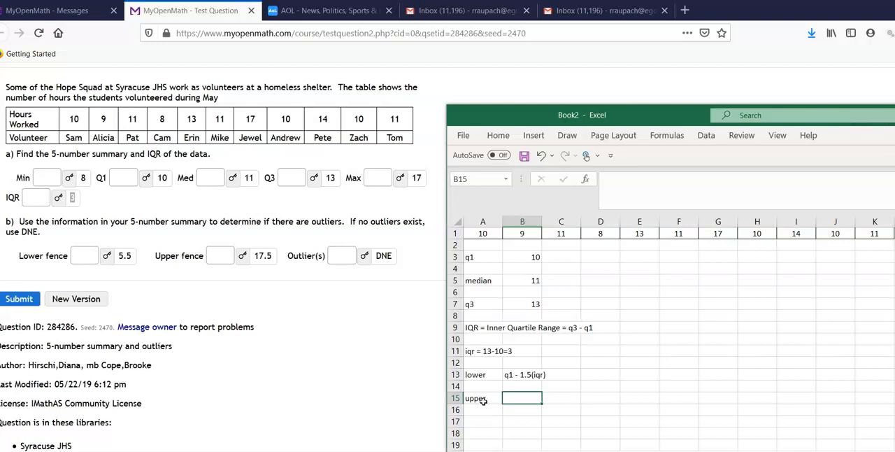
{"action": "type", "text": "q3 + 1.5(iqr)"}
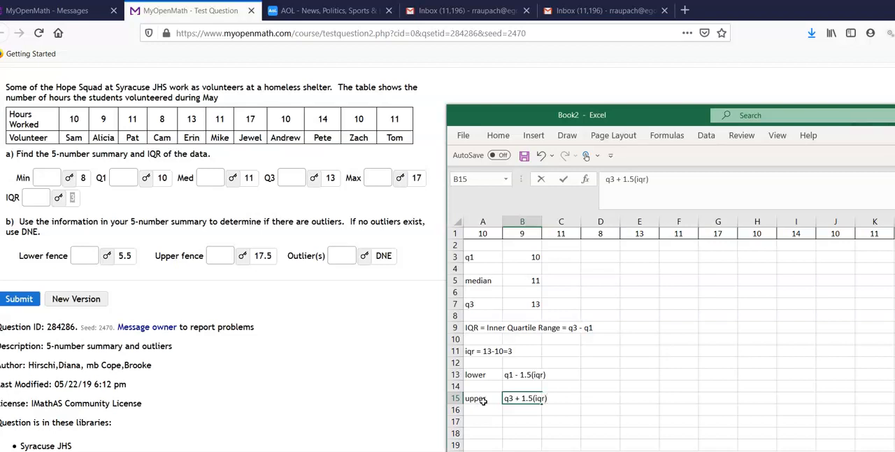
{"action": "key", "text": "Return"}
{"action": "key", "text": "Return"}
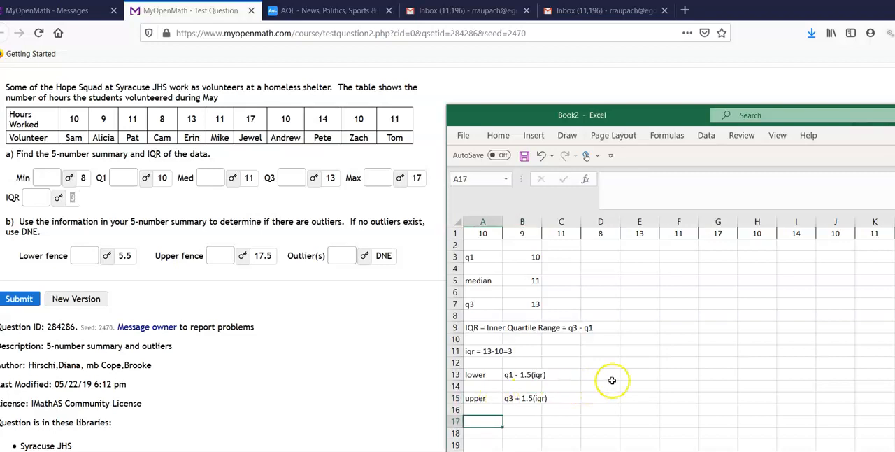
Write out the lower fence calculation "10-1.5(3) = 5.5" as text in cell D13.
{"action": "left_click", "coordinate": [613, 374]}
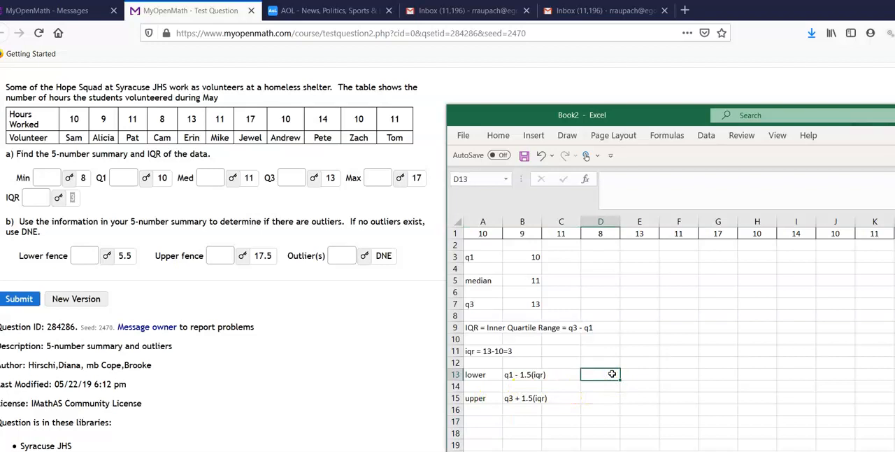
{"action": "type", "text": "10-1.5(3"}
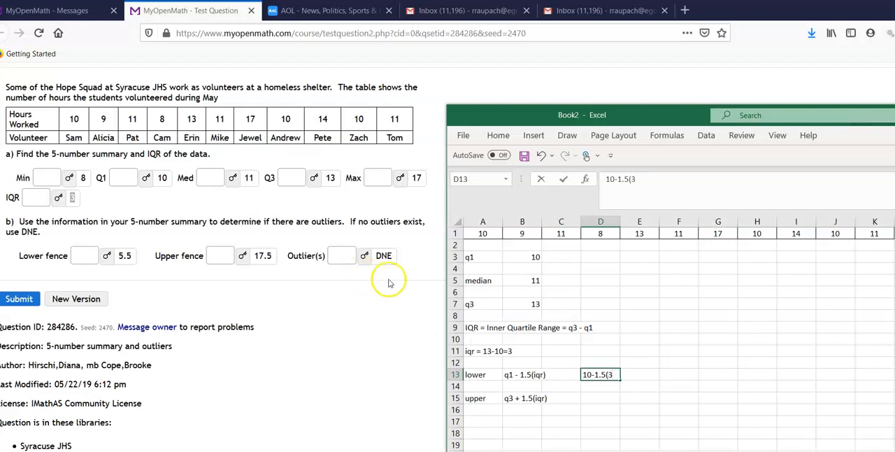
{"action": "left_click", "coordinate": [371, 310]}
{"action": "left_click", "coordinate": [592, 451]}
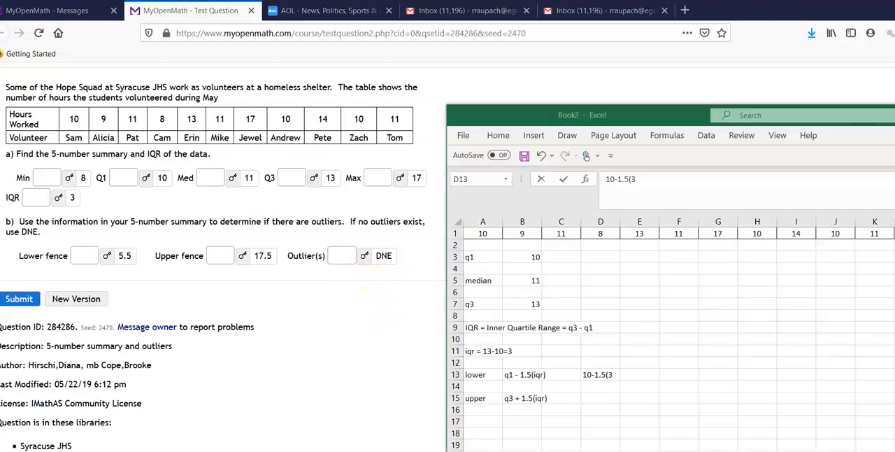
{"action": "type", "text": "3_"}
{"action": "type", "text": ") ="}
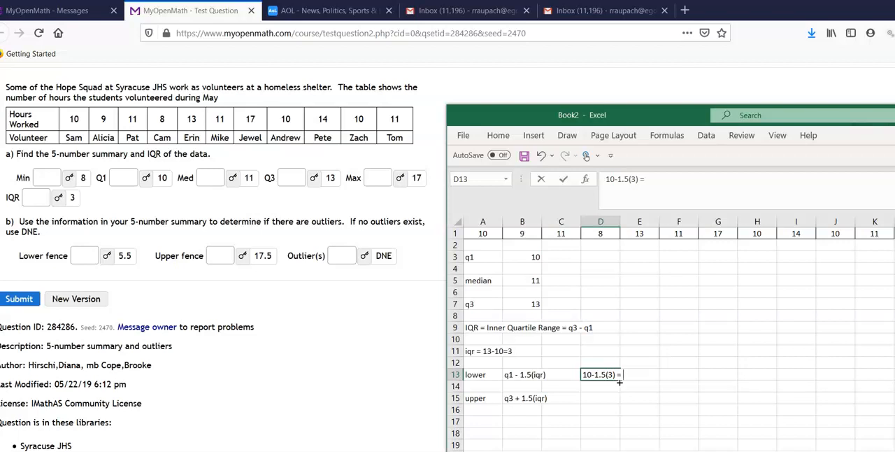
{"action": "type", "text": "5.5"}
{"action": "key", "text": "Return"}
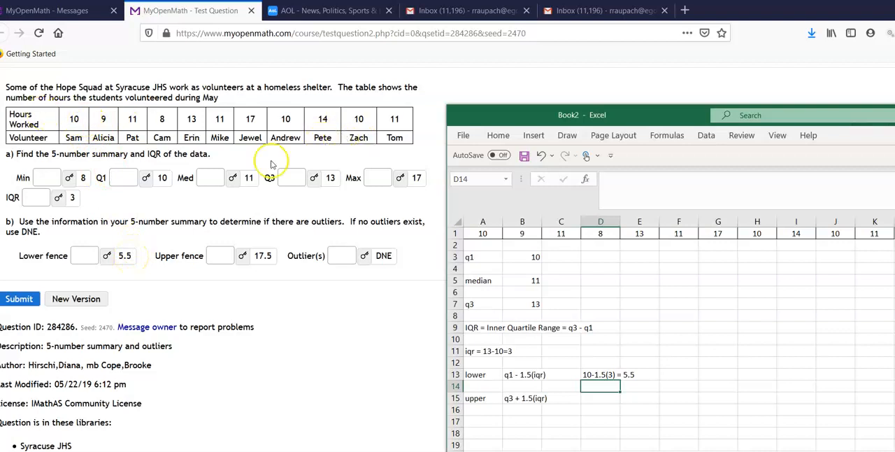
Check the lower fence answer in the MyOpenMath question and return to the Excel workbook.
{"action": "left_click", "coordinate": [122, 258]}
{"action": "left_click_drag", "start_coordinate": [118, 256], "coordinate": [134, 256]}
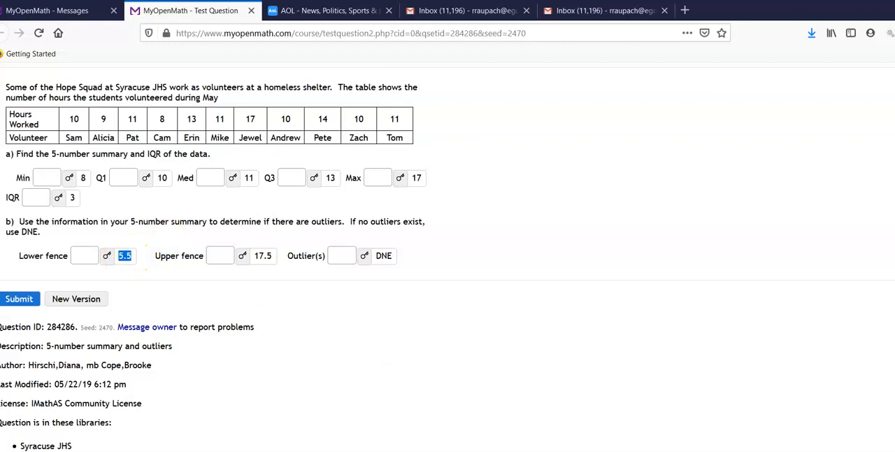
{"action": "key", "text": "alt+Tab"}
Write out the upper fence calculation "13+1.5(3)=17.5" as text in cell D15.
{"action": "left_click", "coordinate": [591, 400]}
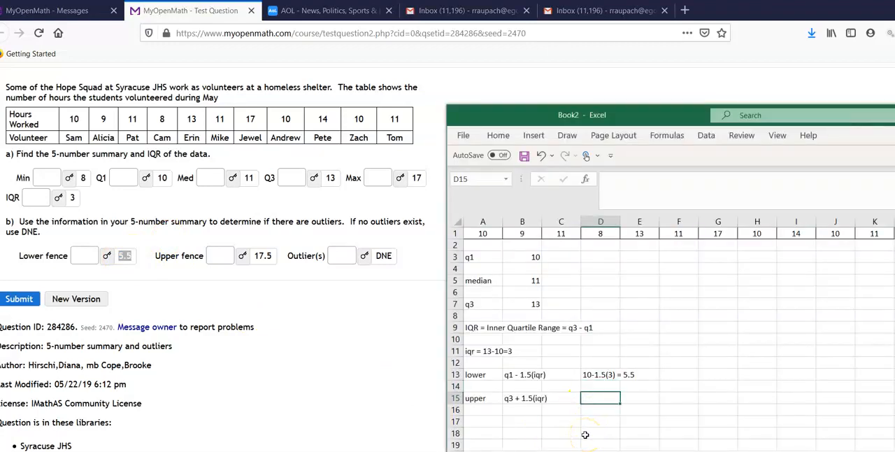
{"action": "type", "text": "13+1.5(3)"}
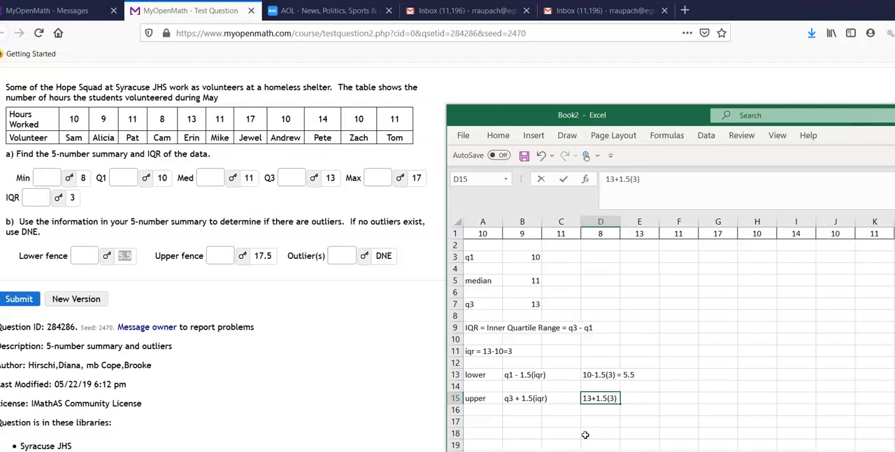
{"action": "type", "text": "=17.5"}
{"action": "key", "text": "Return"}
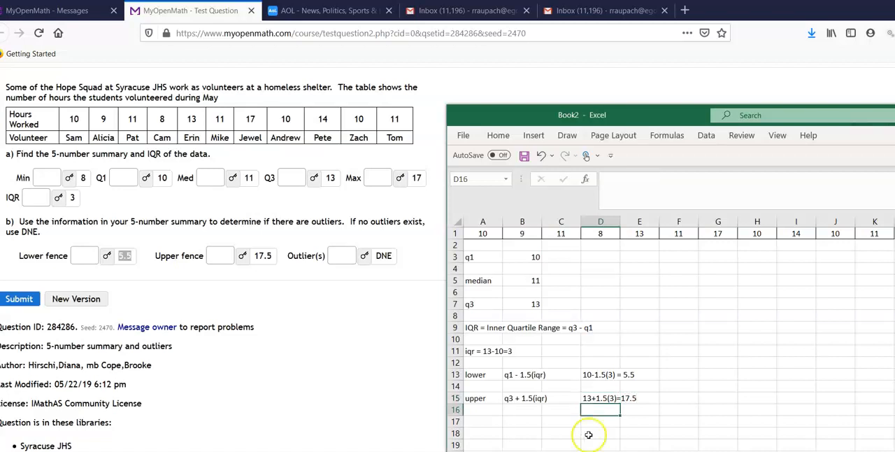
Compare the upper fence, lower fence and outlier answers in the MyOpenMath question with the worksheet and return to Excel.
{"action": "left_click", "coordinate": [256, 259]}
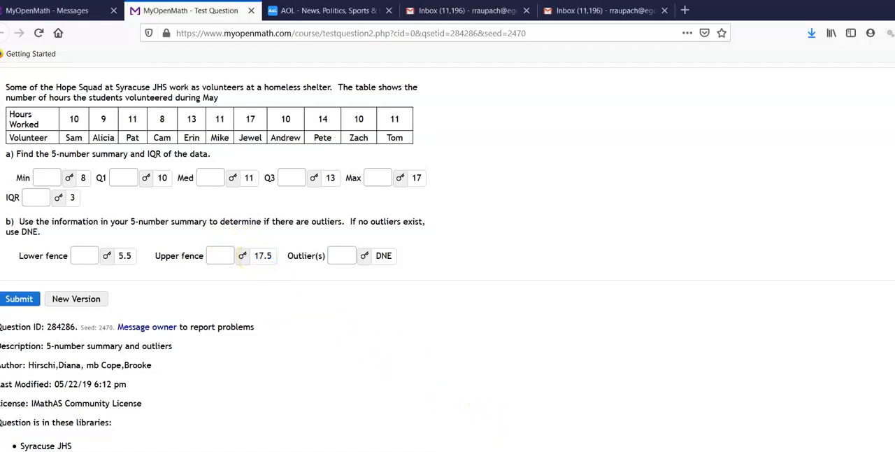
{"action": "key", "text": "alt+Tab"}
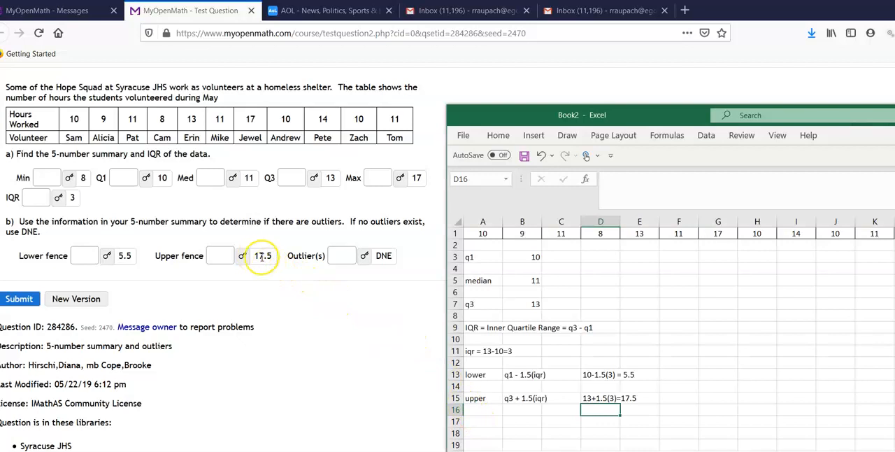
{"action": "left_click_drag", "start_coordinate": [254, 256], "coordinate": [276, 256]}
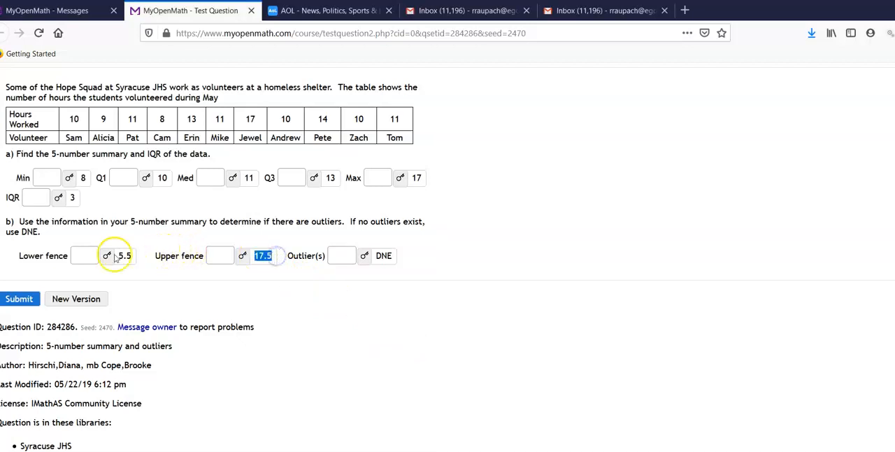
{"action": "left_click_drag", "start_coordinate": [118, 256], "coordinate": [138, 256]}
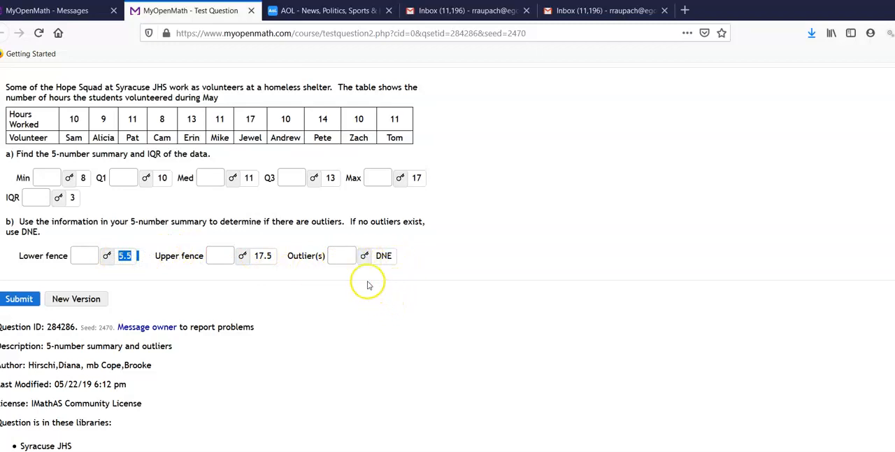
{"action": "left_click", "coordinate": [348, 256]}
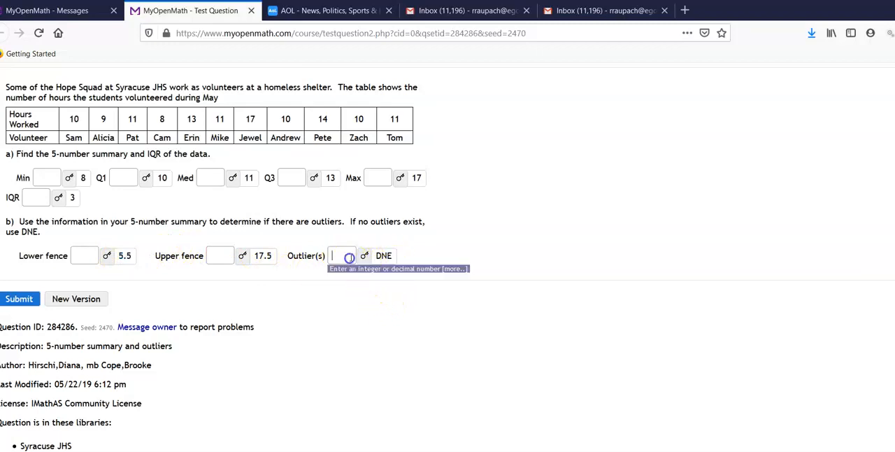
{"action": "left_click", "coordinate": [376, 314]}
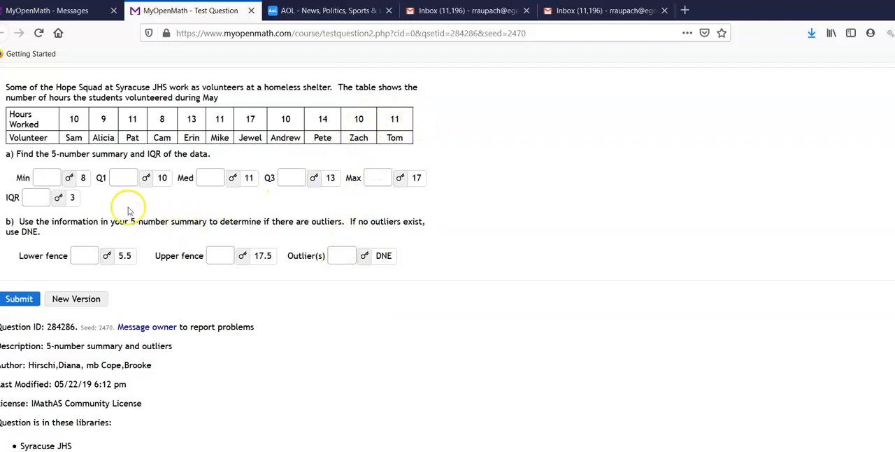
{"action": "left_click", "coordinate": [341, 259]}
{"action": "key", "text": "alt+Tab"}
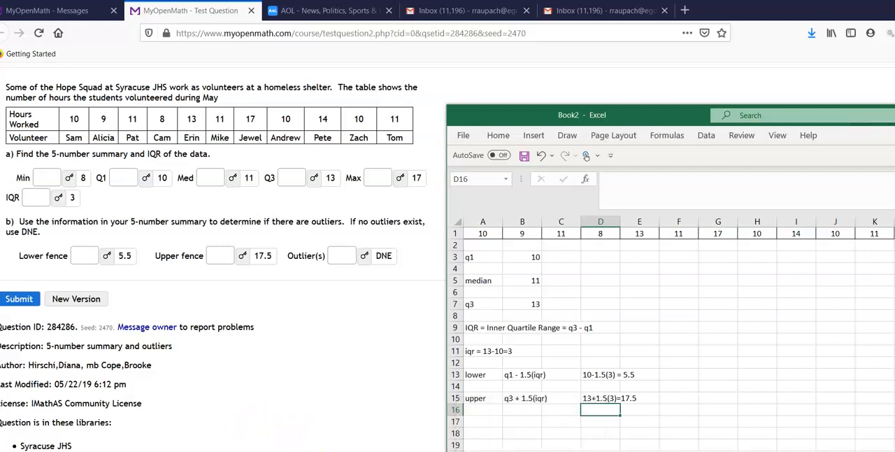
{"action": "key", "text": "super"}
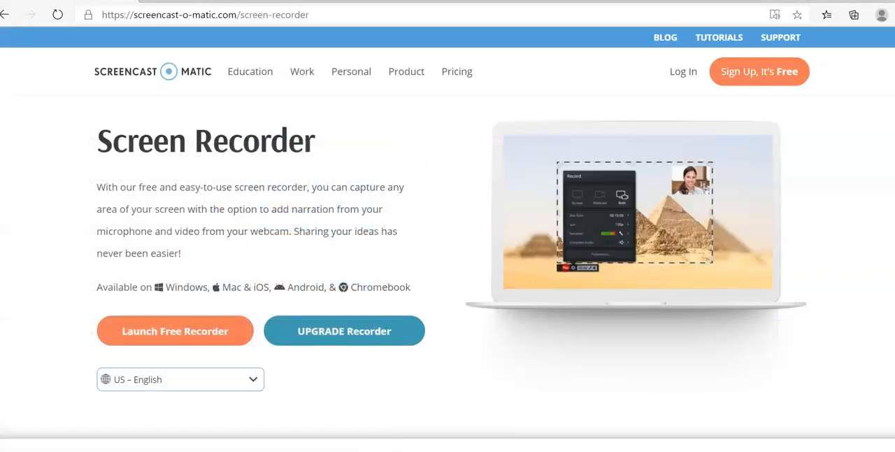
{"action": "left_click", "coordinate": [196, 333]}
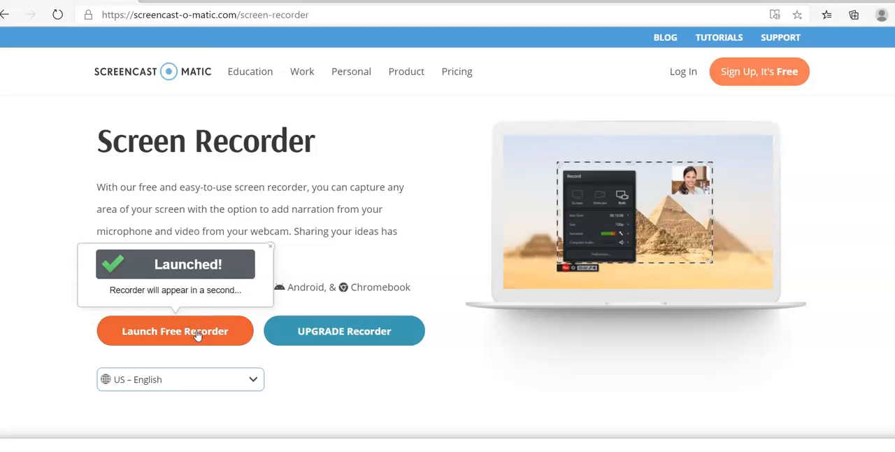